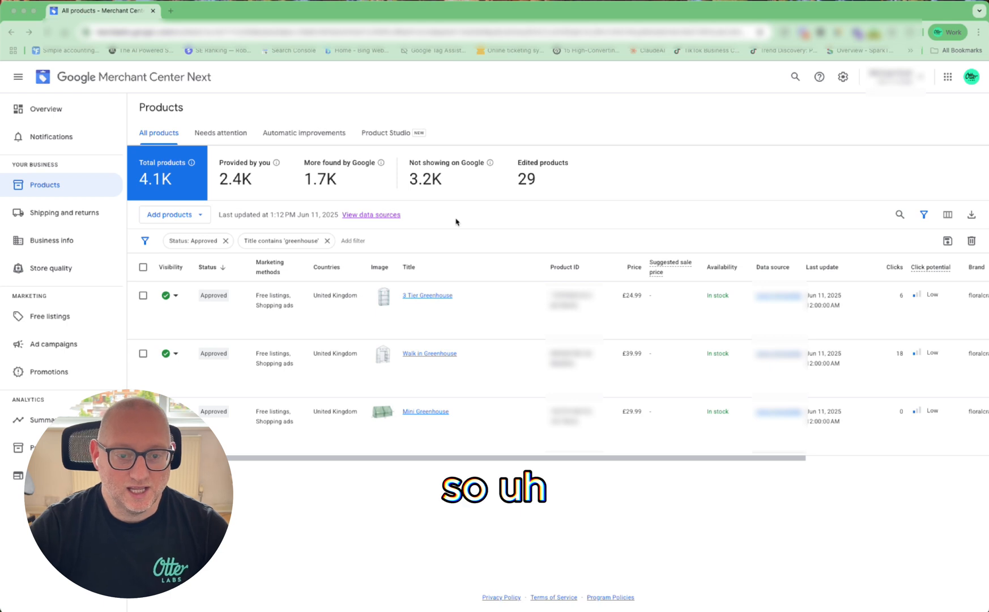
Open the MD | Feed | Custom Labels supplemental source, examine its reported issue and affected products, and return to the product list.
left_click(369, 215)
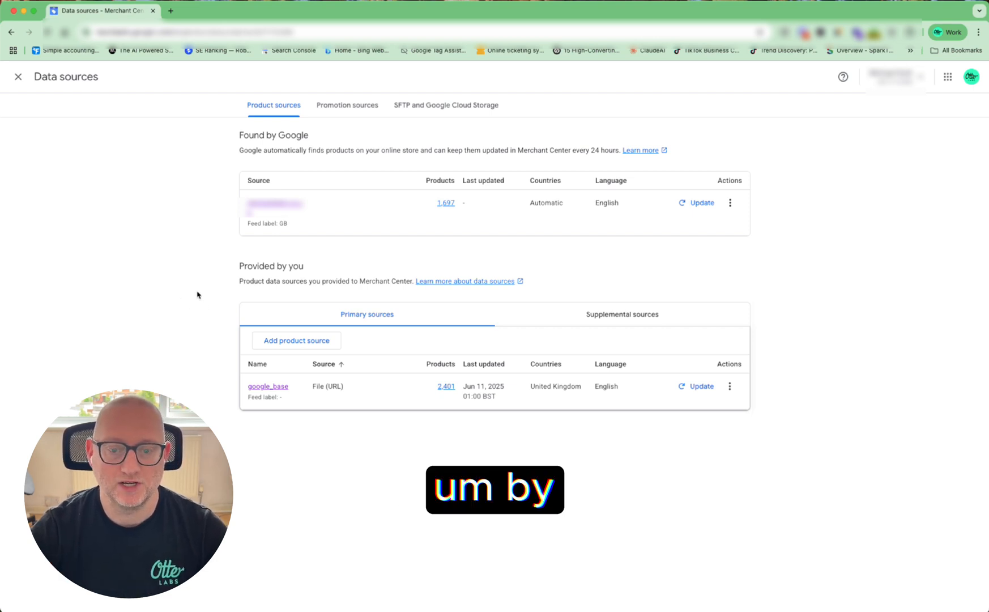
left_click(629, 313)
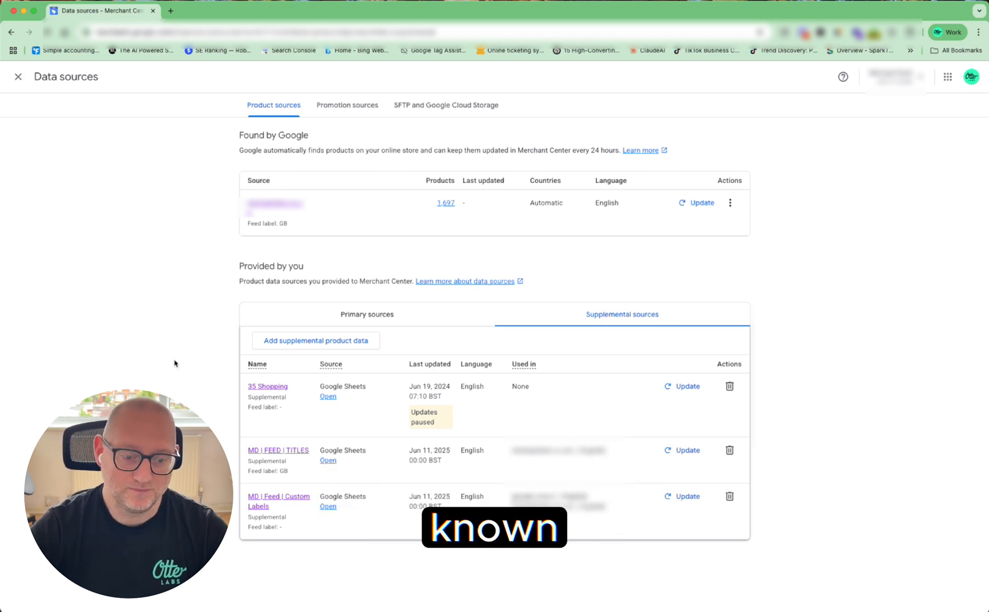
left_click(266, 504)
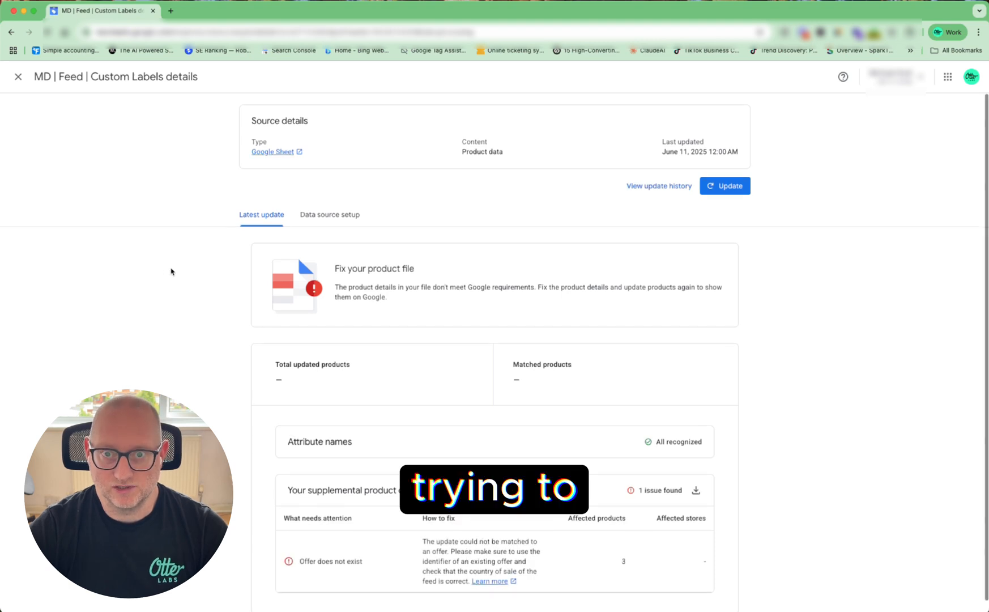
scroll(173, 273, "down", 1)
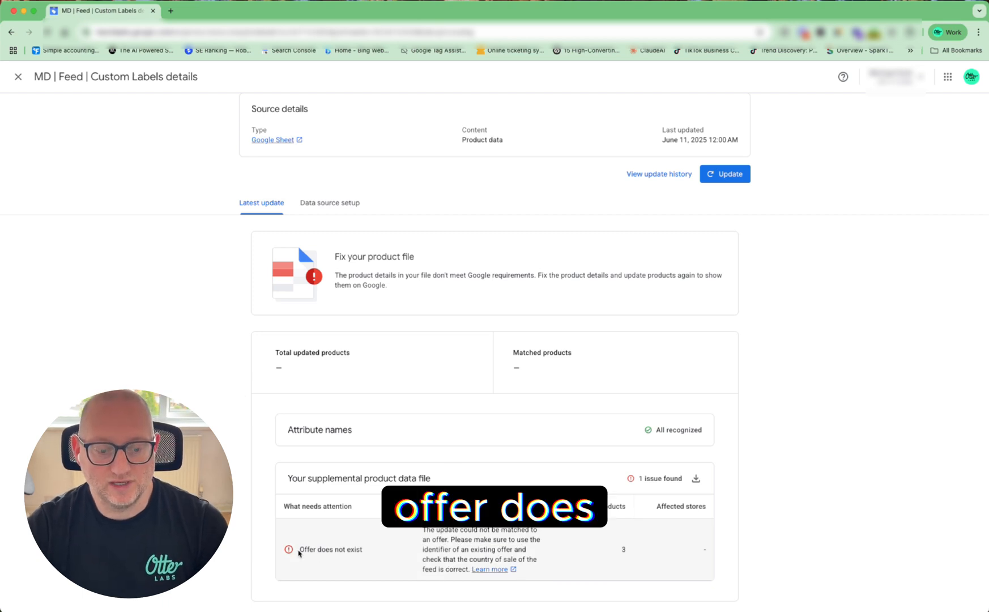
left_click_drag(299, 549, 369, 550)
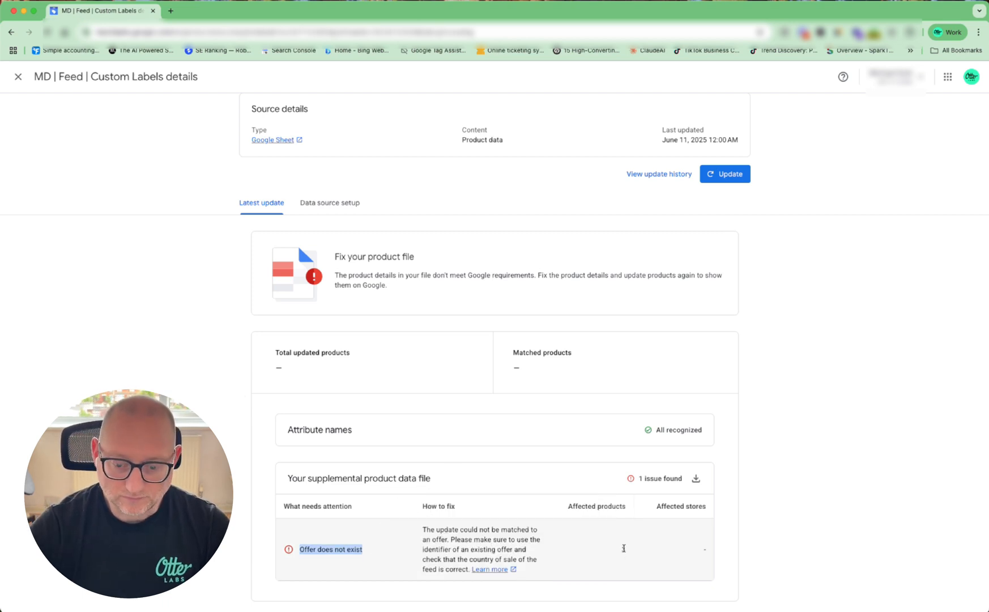
double_click(624, 549)
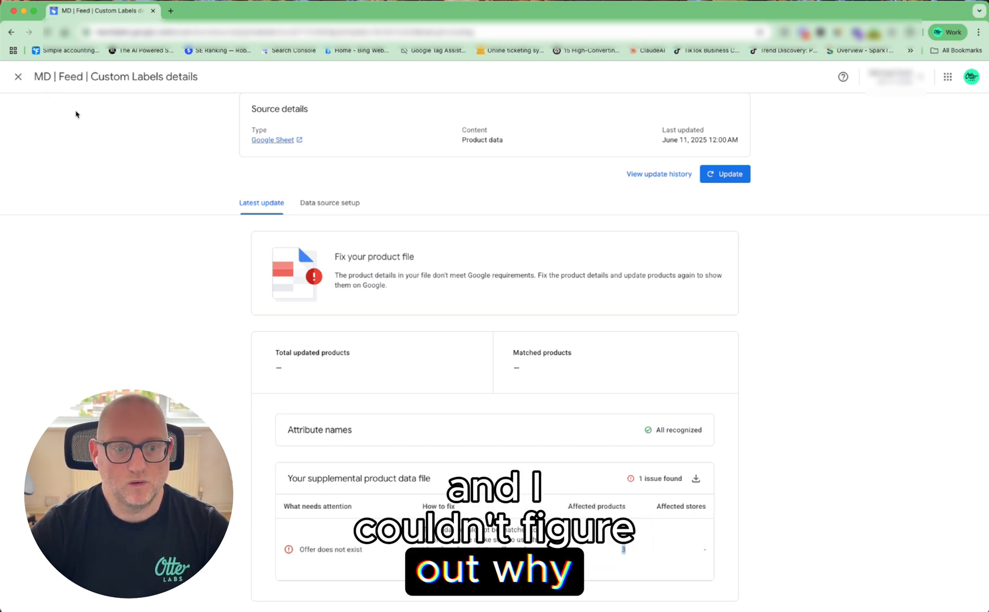
left_click(18, 77)
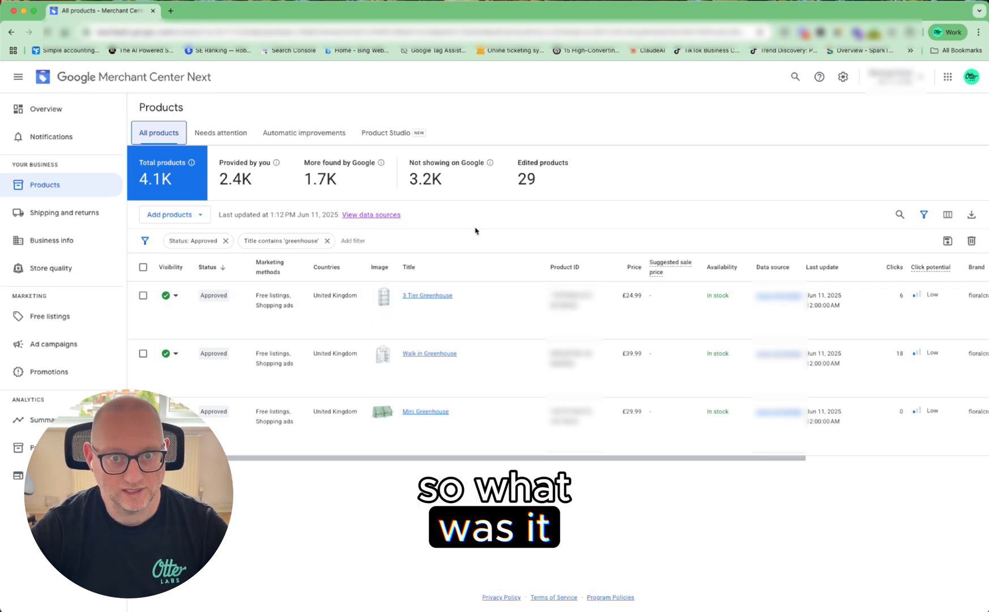
Open the supplemental data sources and check the feed label of MD | Feed | Custom Labels.
left_click(380, 218)
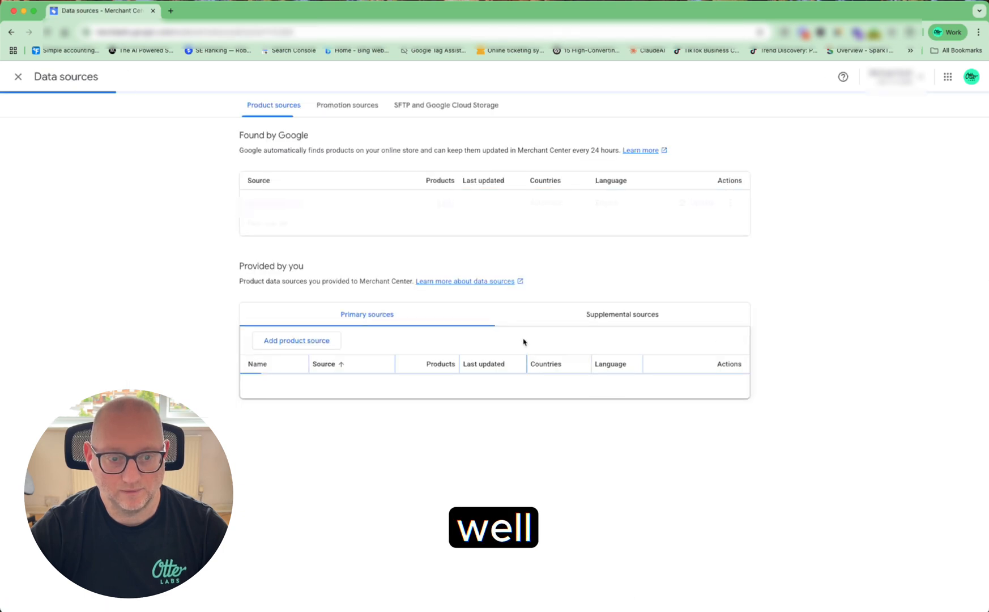
left_click(597, 322)
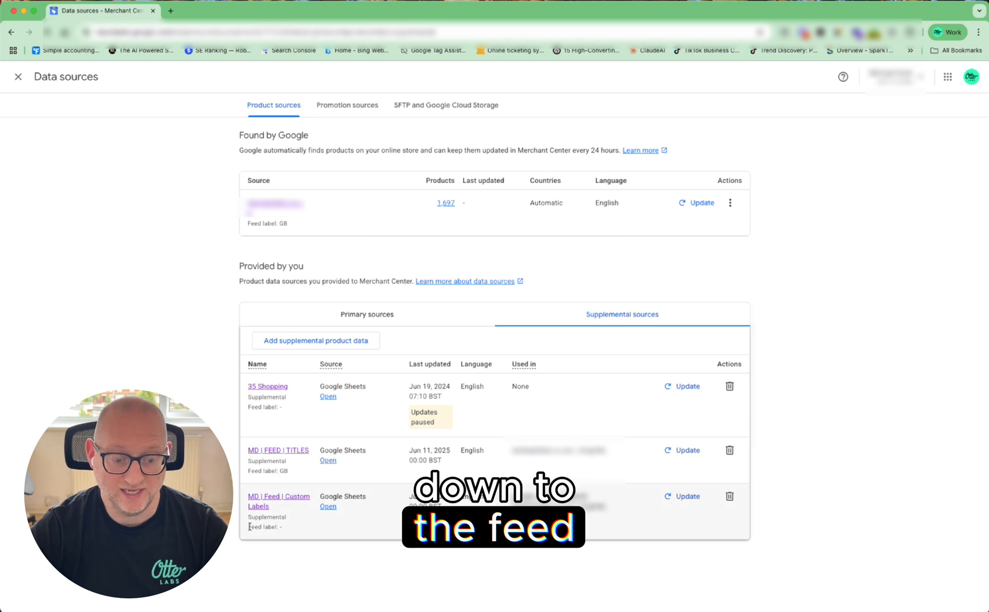
left_click_drag(250, 528, 297, 531)
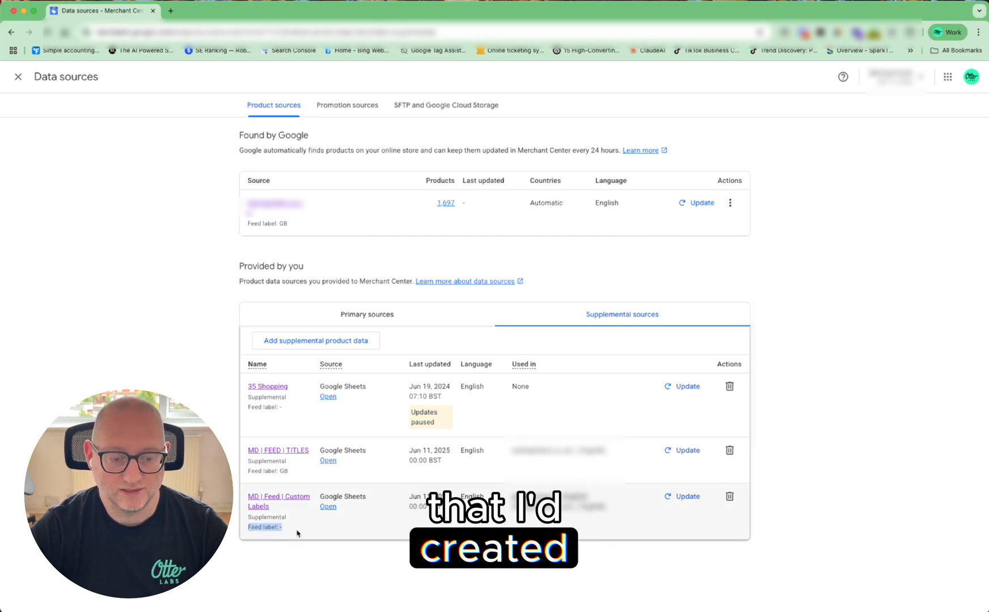
left_click_drag(251, 528, 297, 533)
left_click(284, 531)
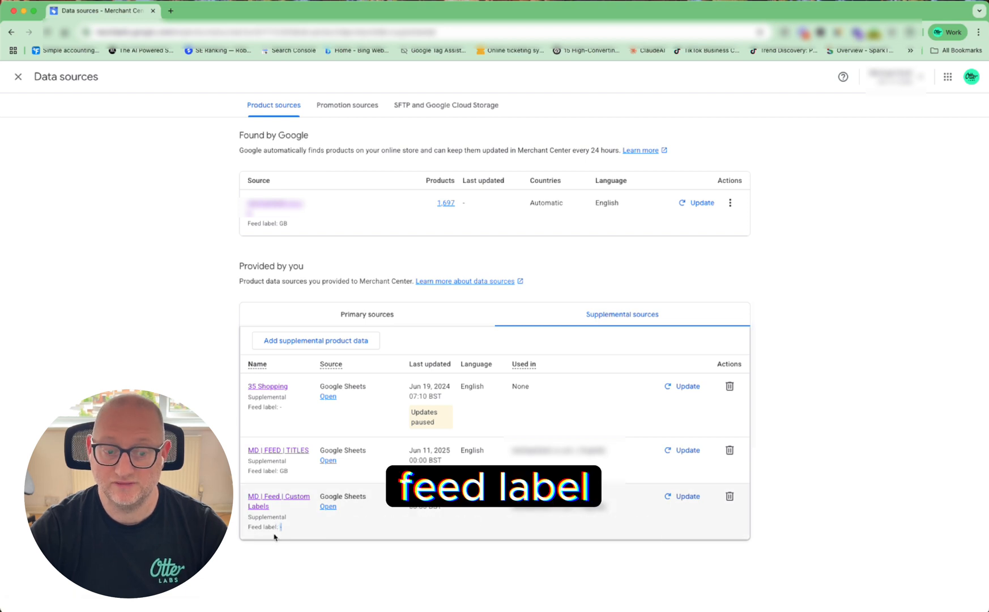
Switch to the primary sources and check the feed label of google_base.
left_click(409, 322)
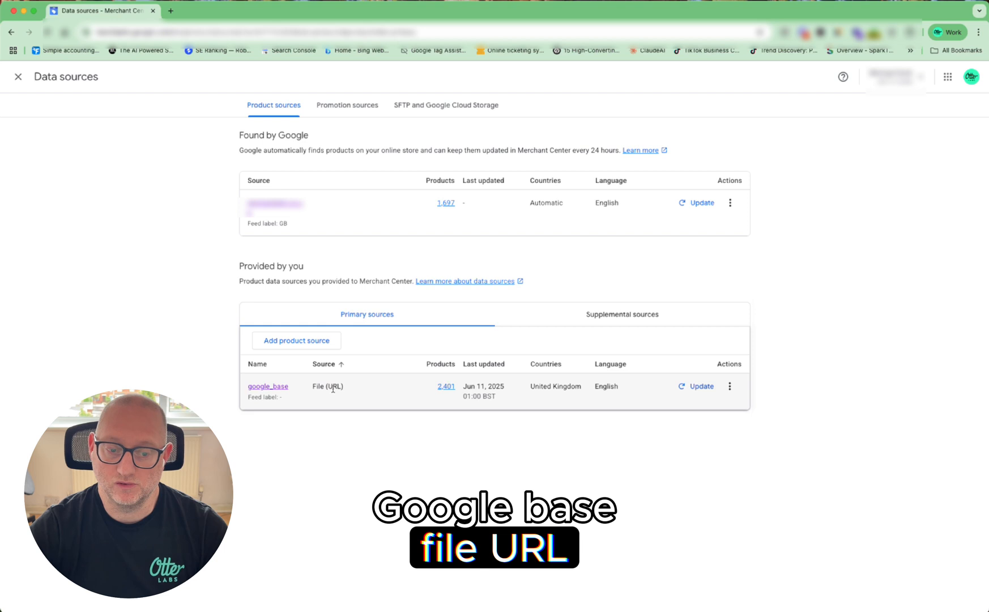
left_click_drag(252, 399, 291, 400)
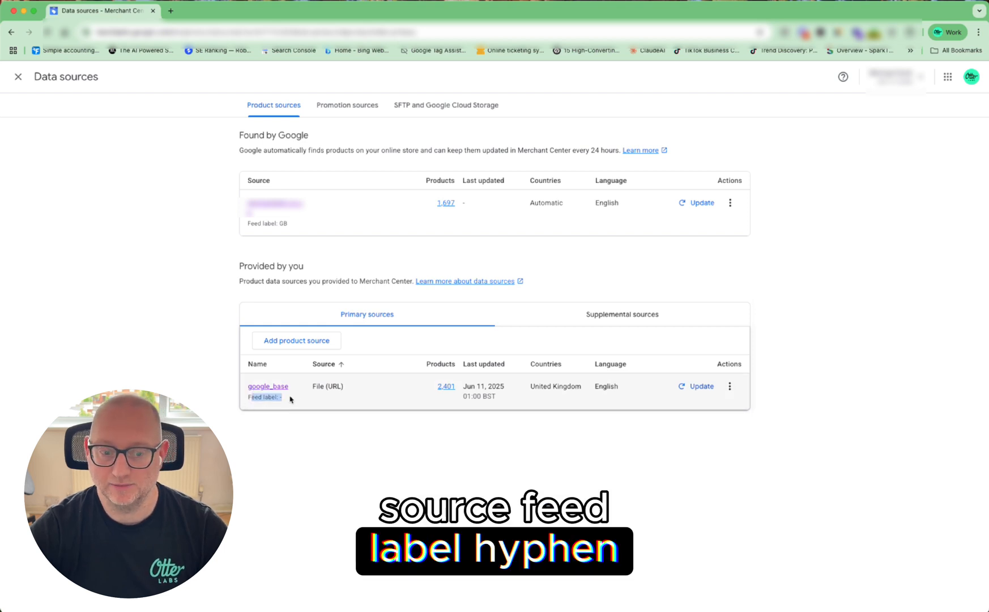
left_click(292, 399)
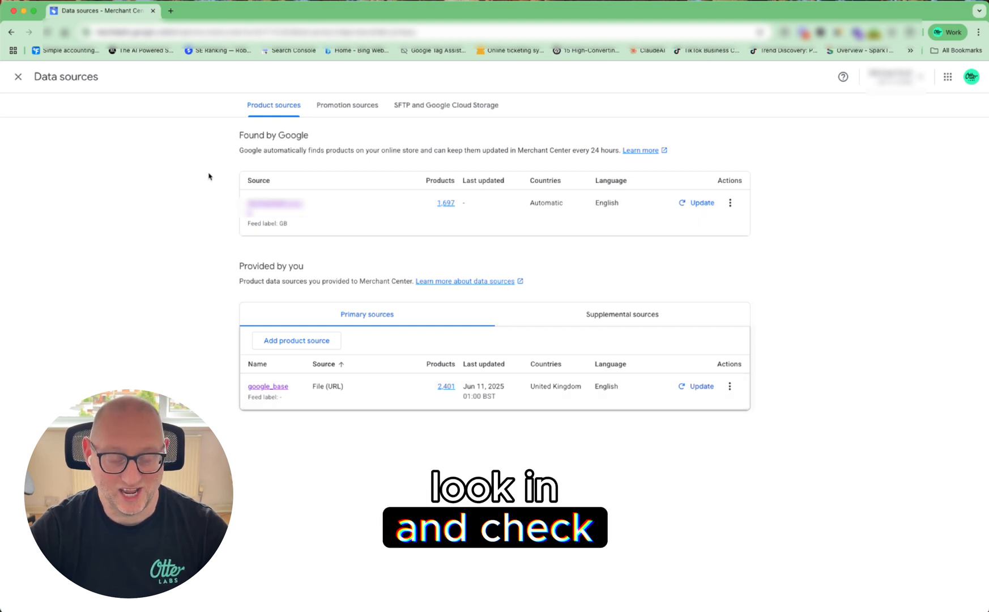
Read the description of the Found by Google source, and return to the product list.
left_click_drag(234, 138, 336, 143)
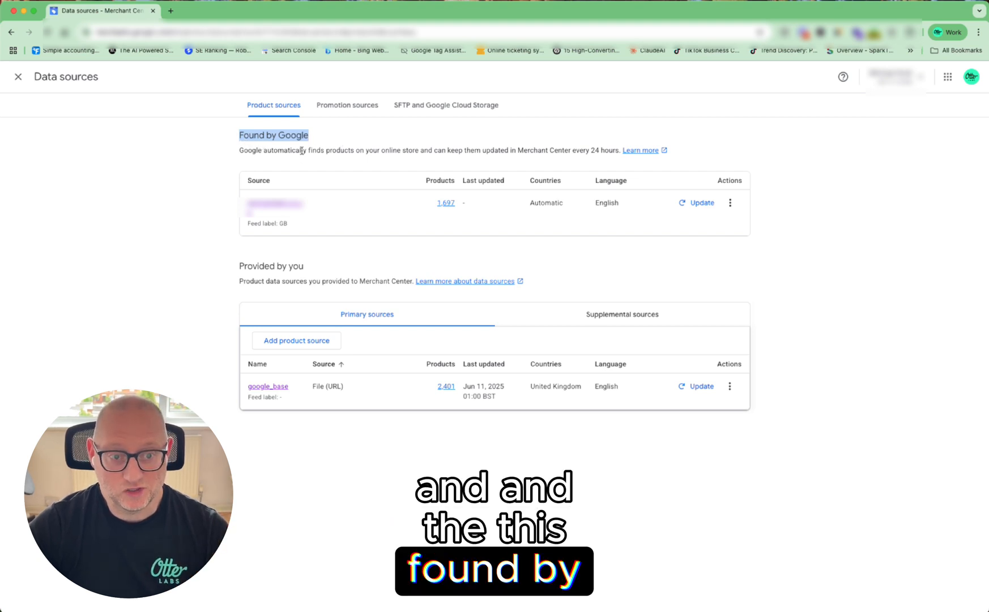
left_click(233, 167)
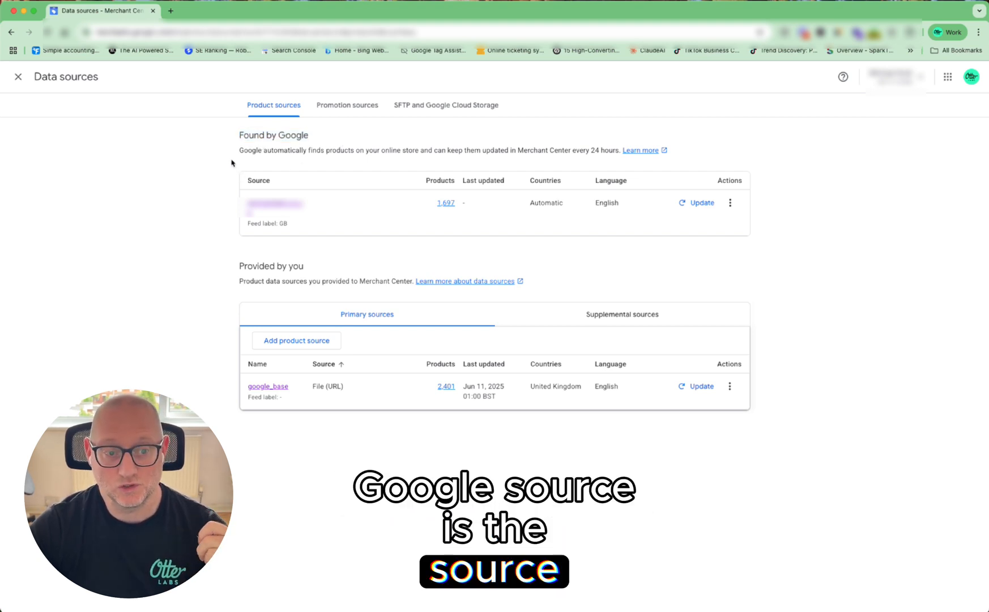
left_click_drag(235, 151, 419, 150)
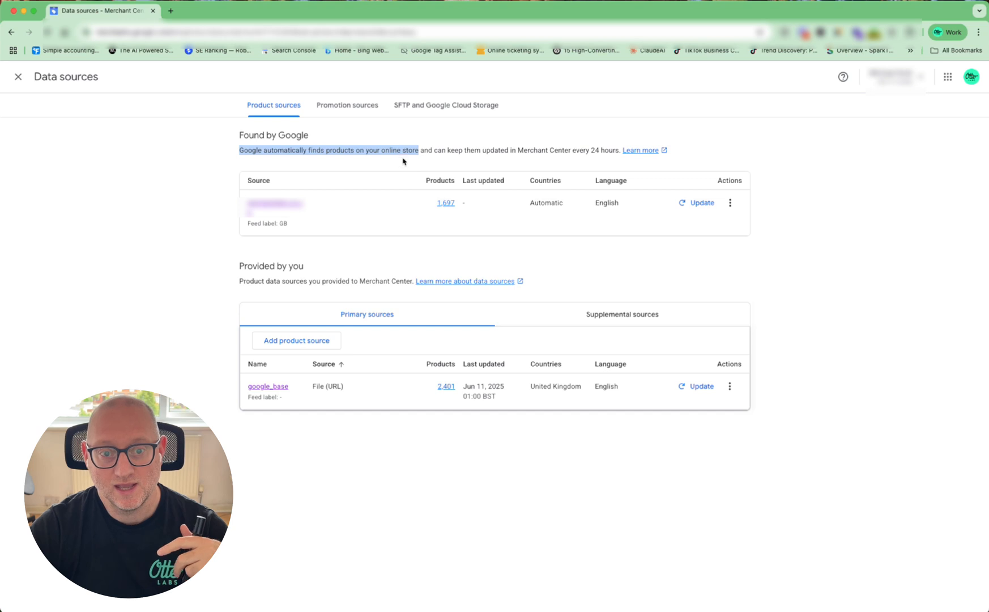
left_click_drag(419, 150, 572, 147)
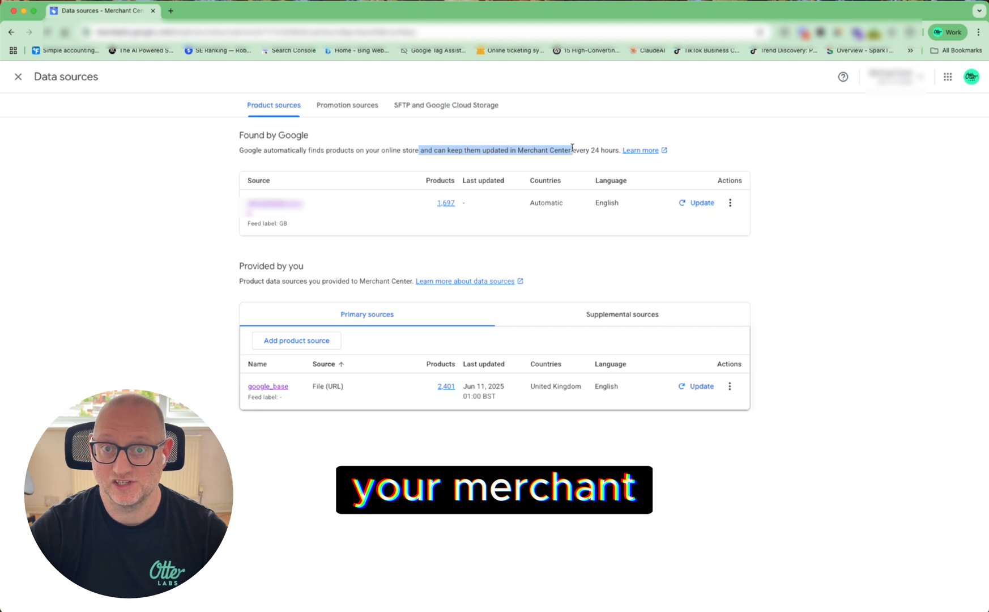
left_click(25, 79)
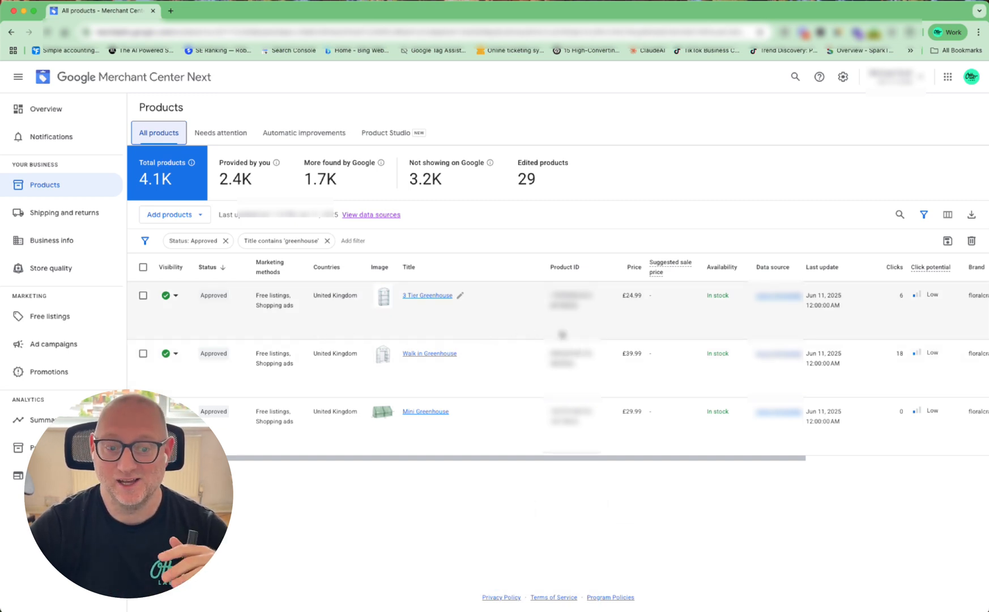
Examine the data source and feed label of the filtered greenhouse products in the product list.
scroll(510, 329, "right", 5)
scroll(489, 327, "right", 3)
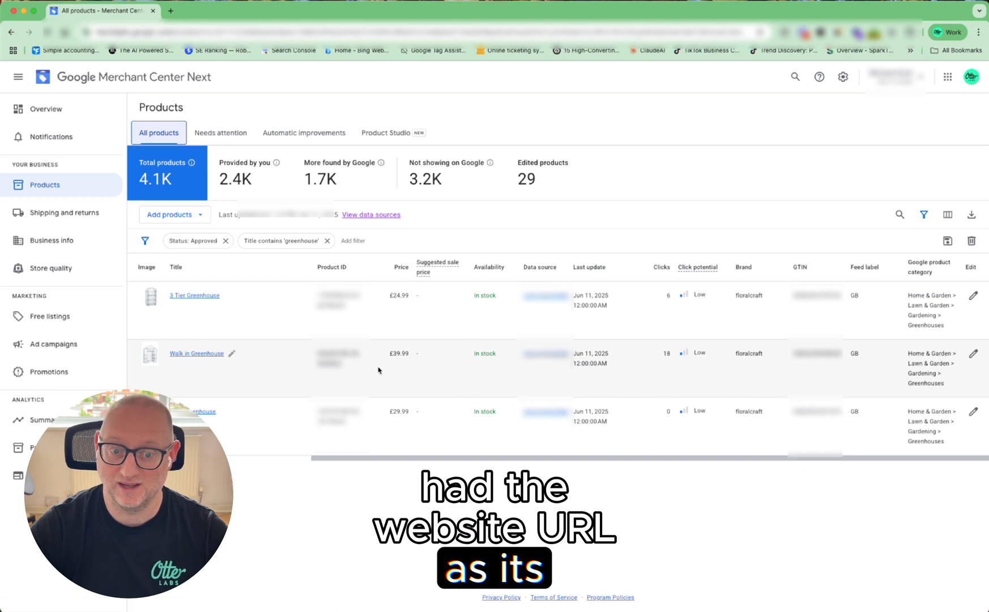
scroll(385, 375, "left", 10)
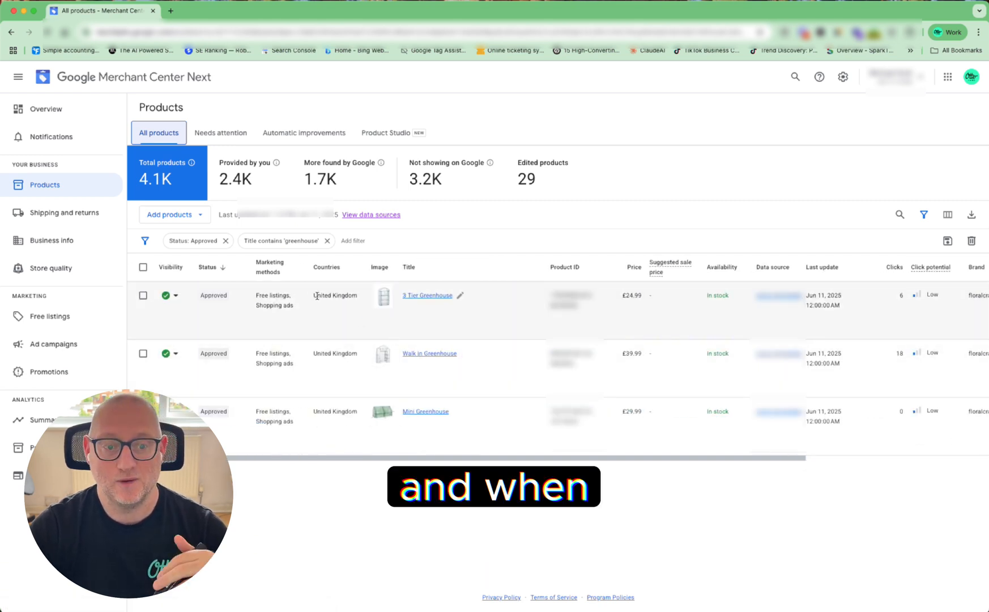
Compare the feed label of the website source found by Google with that of the MD | FEED | TITLES supplemental source.
left_click(371, 216)
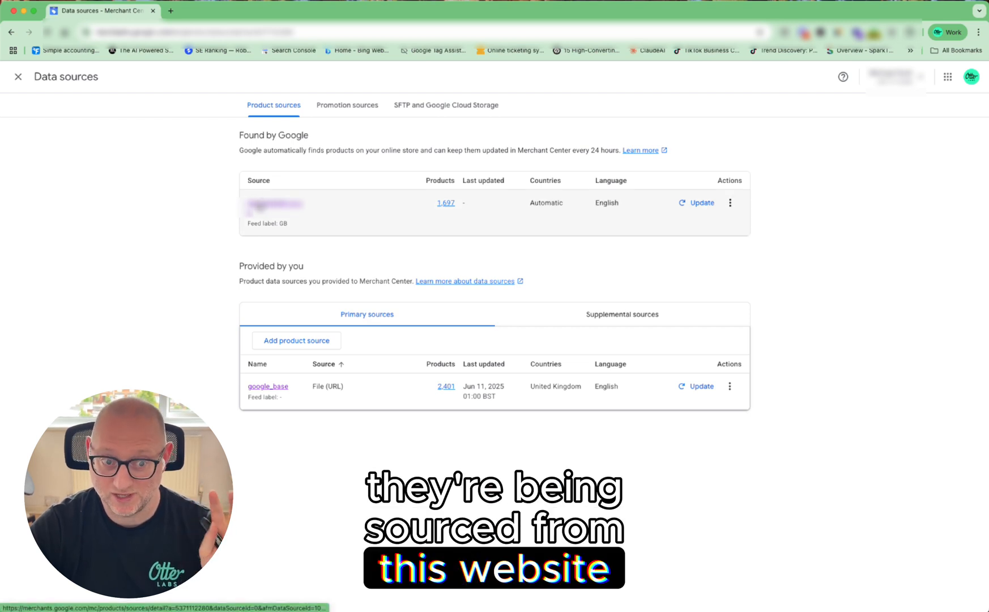
left_click_drag(247, 224, 291, 224)
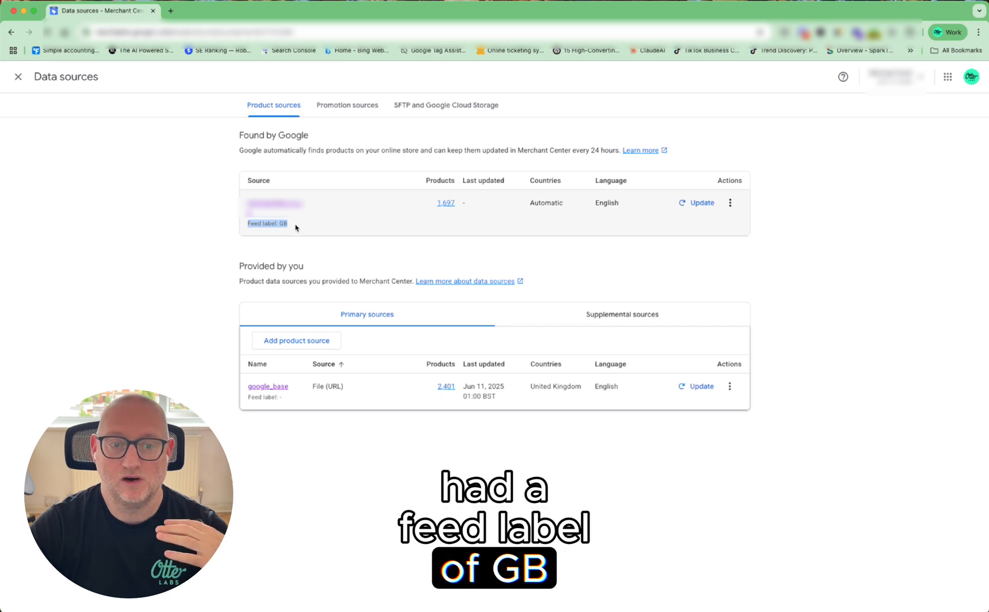
left_click(548, 315)
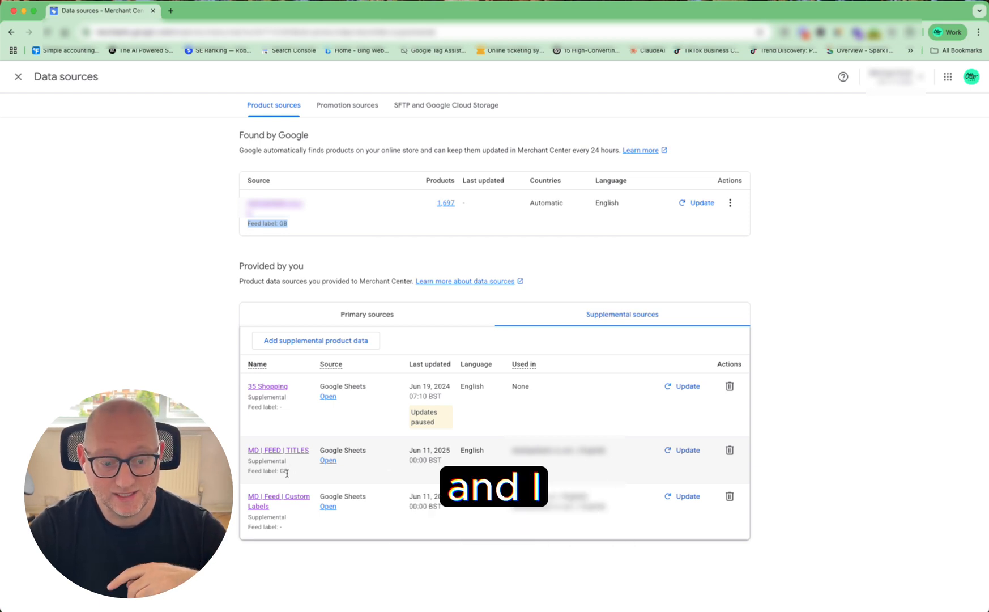
left_click_drag(248, 461, 309, 464)
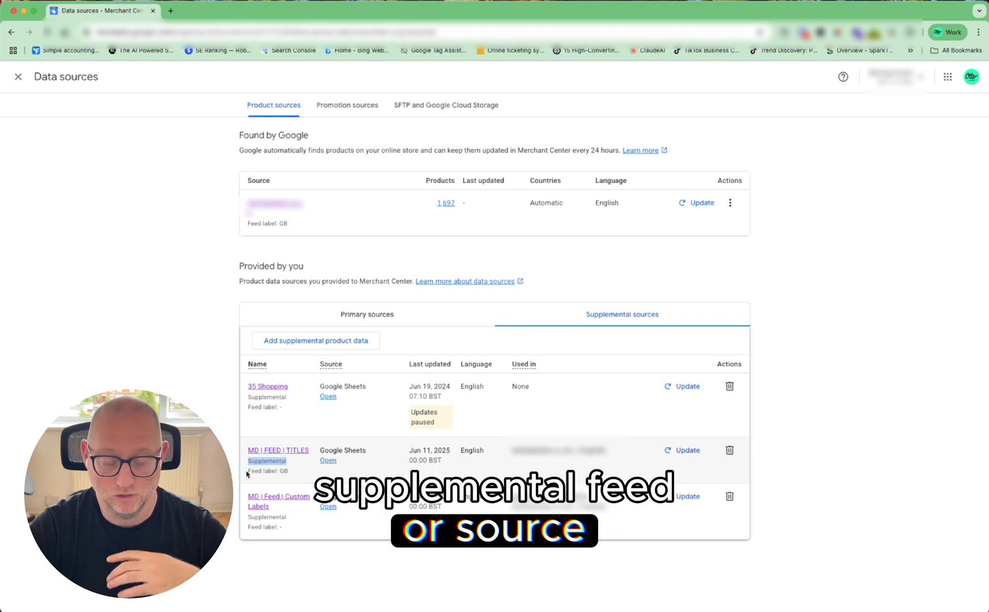
left_click_drag(248, 472, 296, 474)
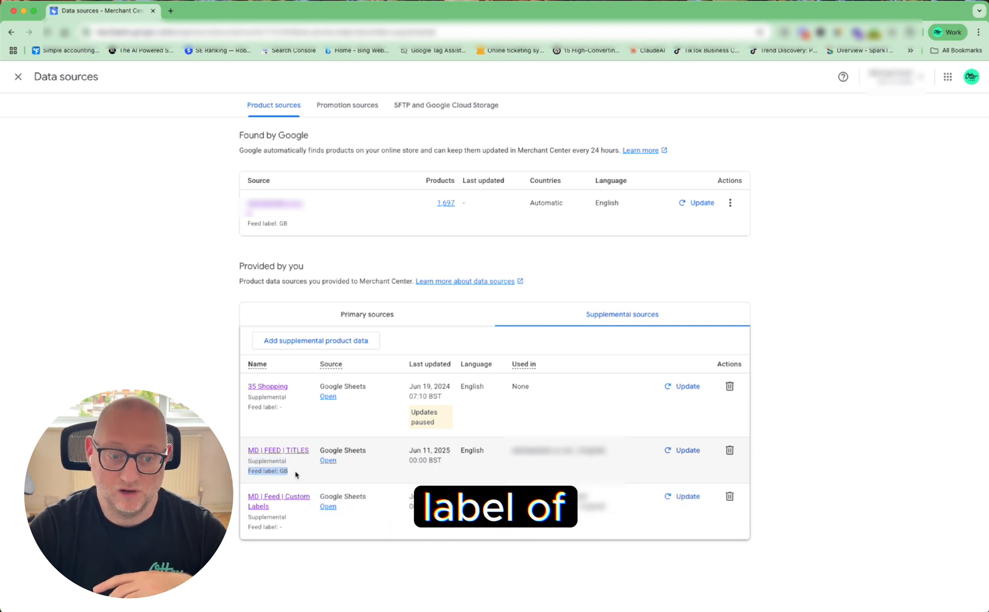
left_click_drag(247, 224, 319, 226)
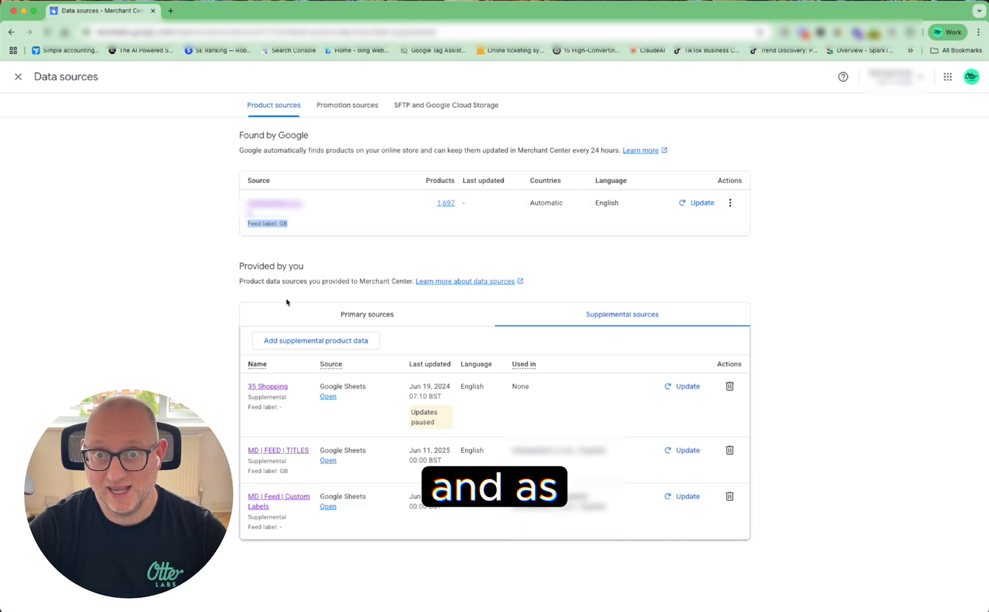
Open the MD | FEED | TITLES source, review its latest update and supplemental data file status, and return to the product list.
left_click(279, 451)
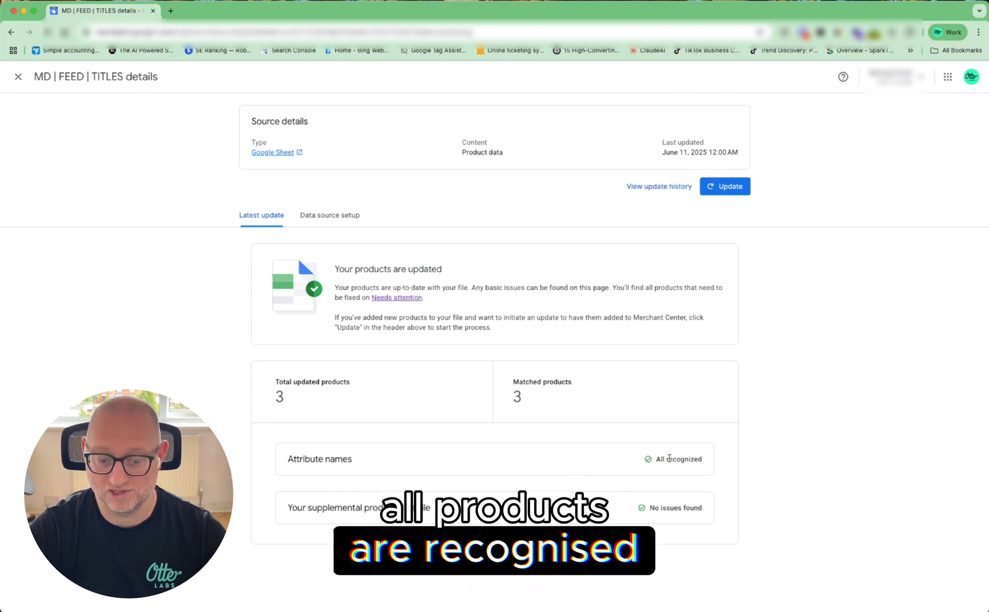
left_click_drag(288, 506, 433, 506)
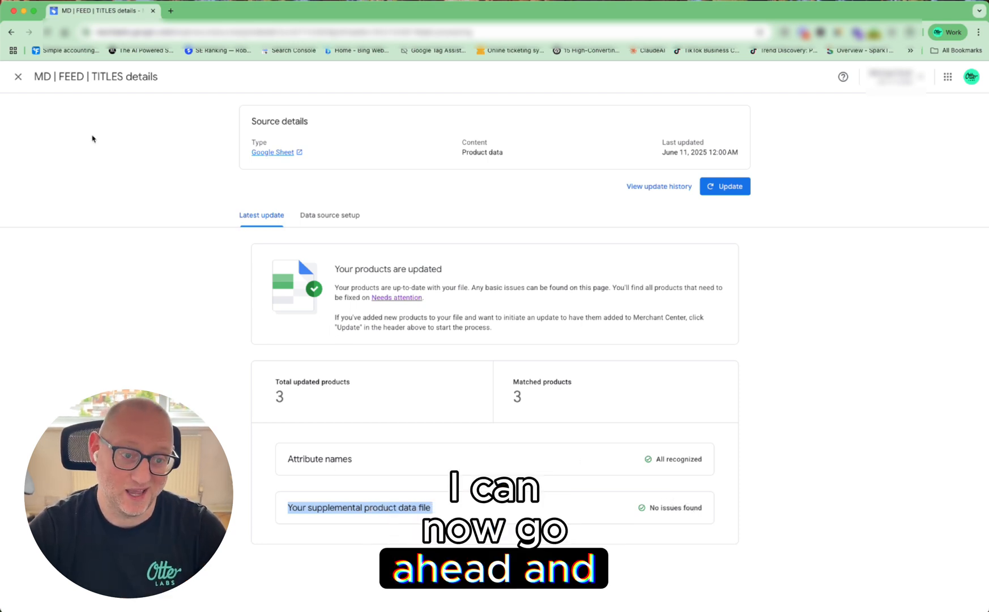
left_click(20, 78)
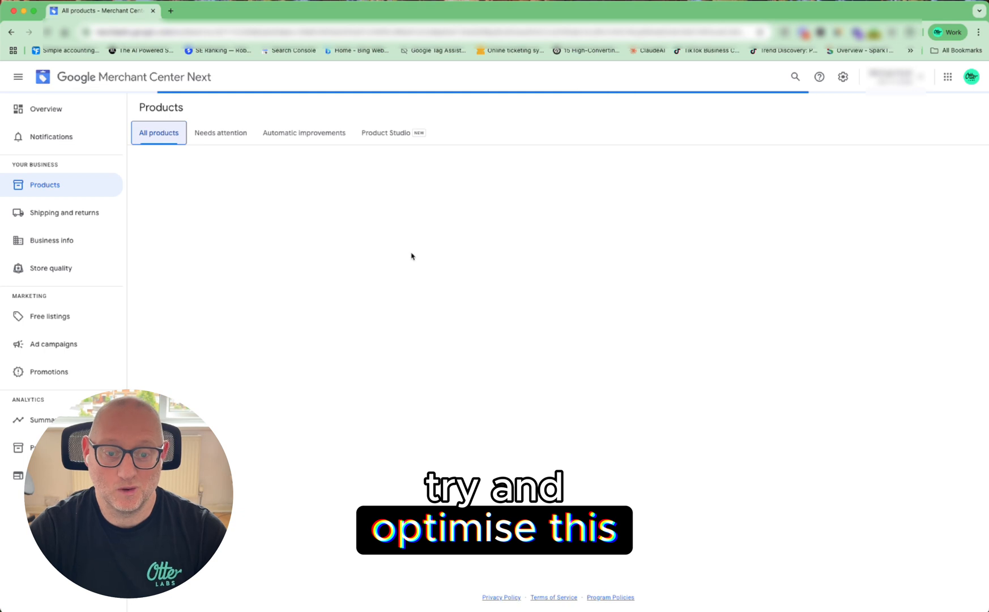